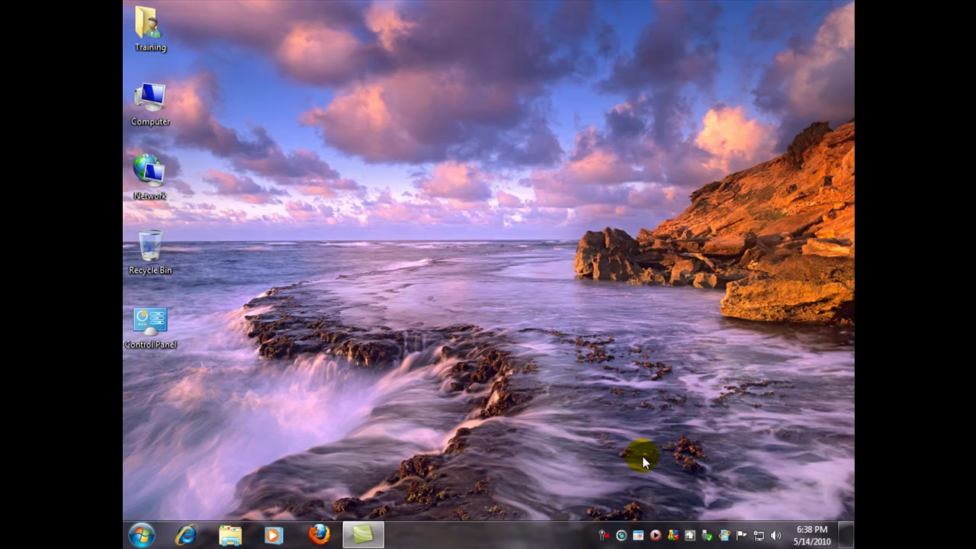
pyautogui.click(320, 536)
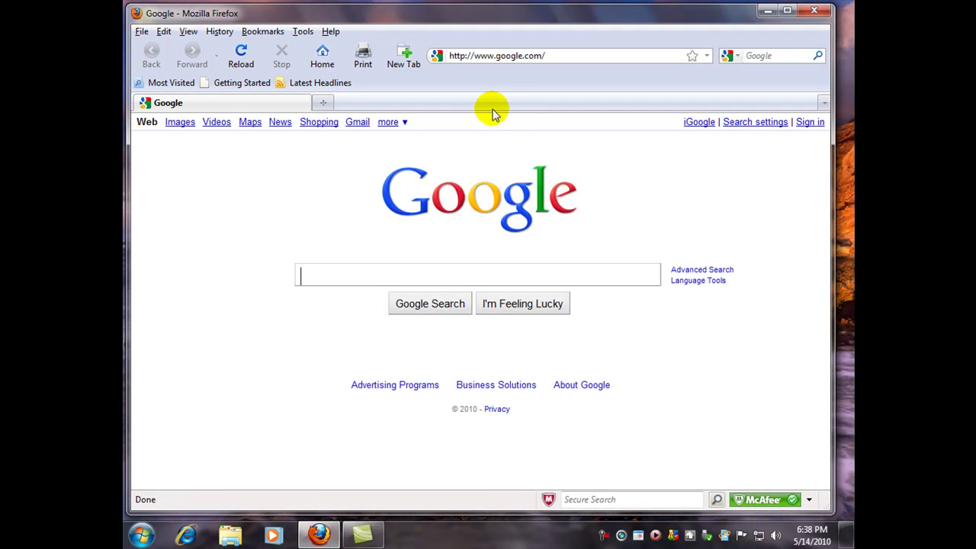
pyautogui.click(509, 54)
pyautogui.click(497, 56)
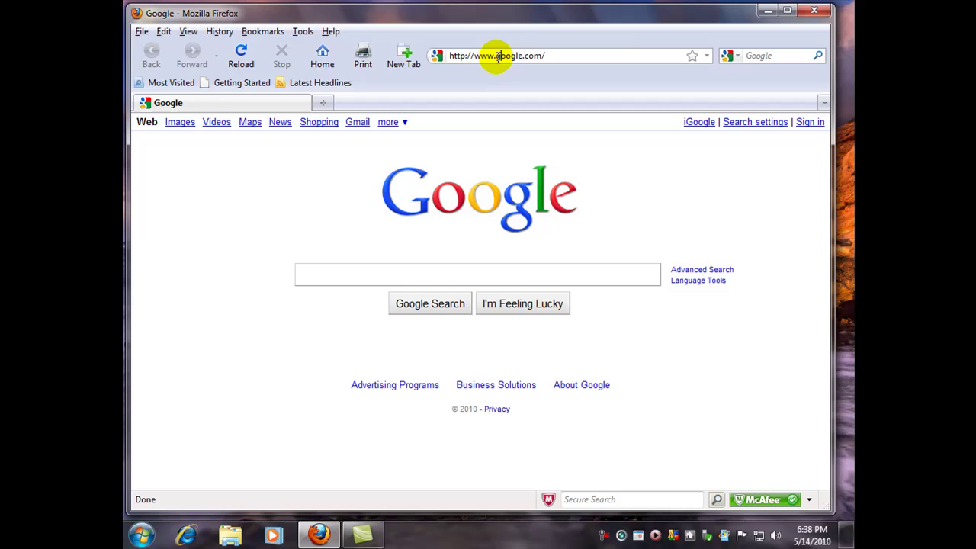
pyautogui.moveTo(496, 55); pyautogui.dragTo(623, 55)
pyautogui.write('malwarebytes.or')
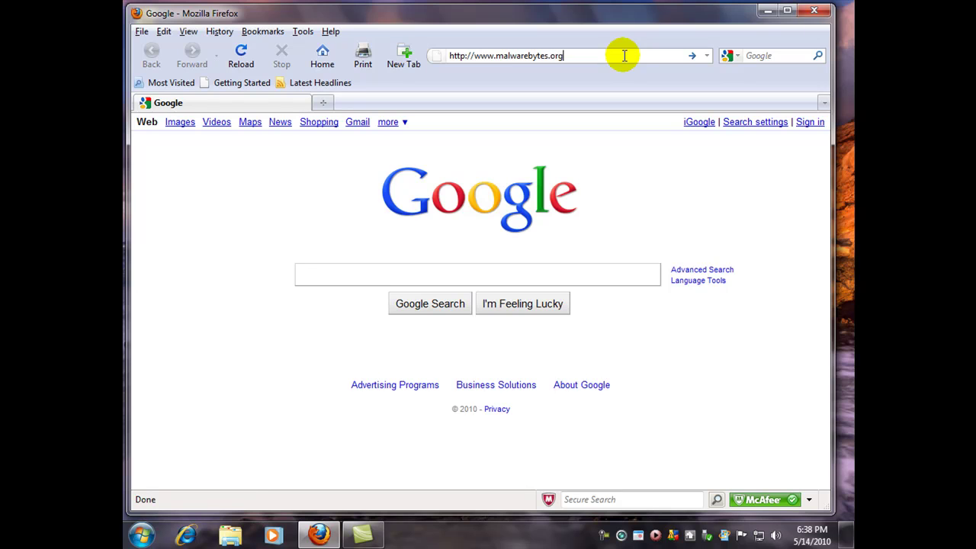
pyautogui.press('Return')
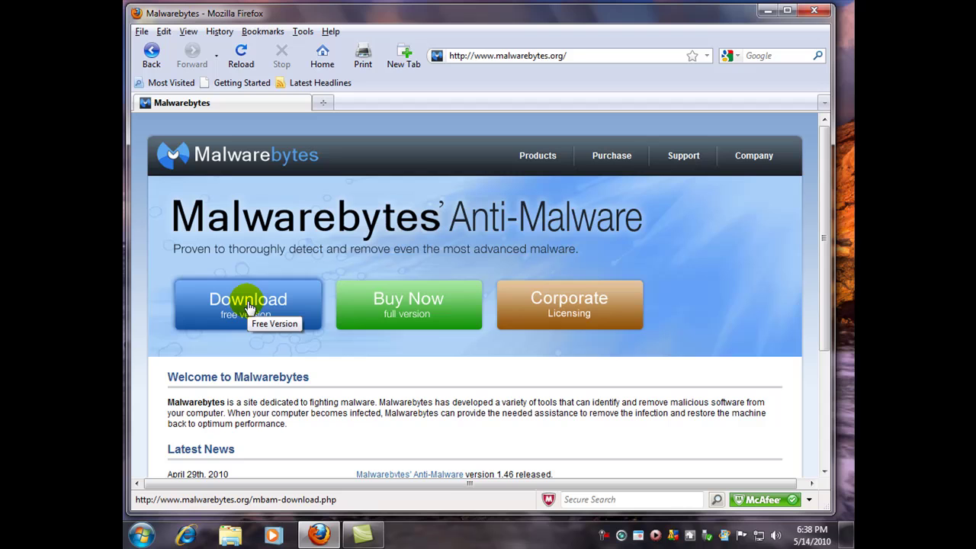
pyautogui.click(249, 307)
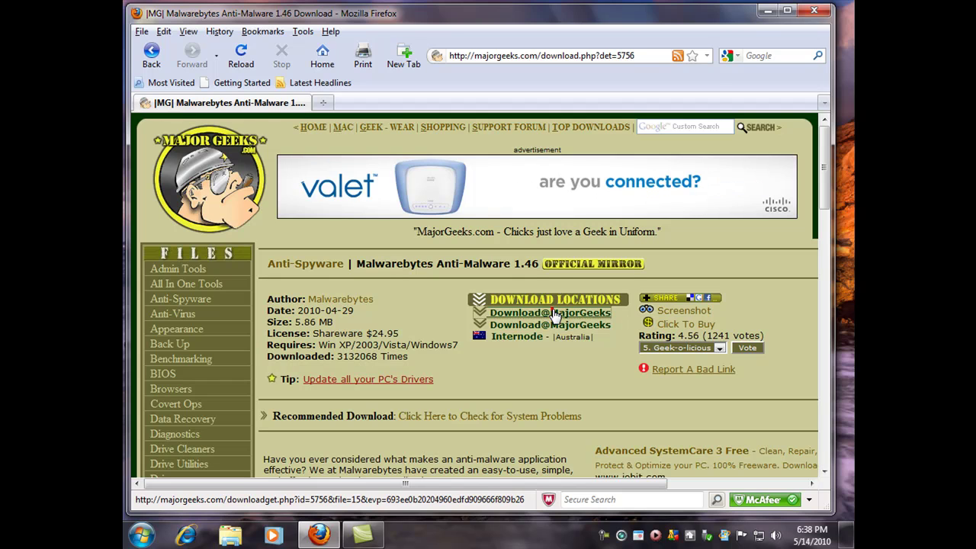
# Step: Start the mbam-setup-1.46.exe download from the Download@MajorGeeks mirror, retrying the link once
pyautogui.click(553, 315)
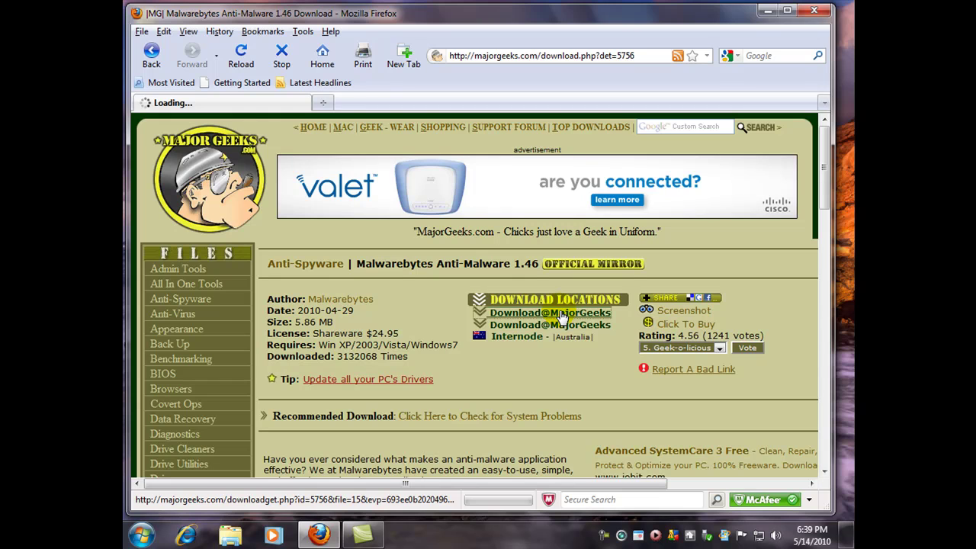
pyautogui.click(561, 315)
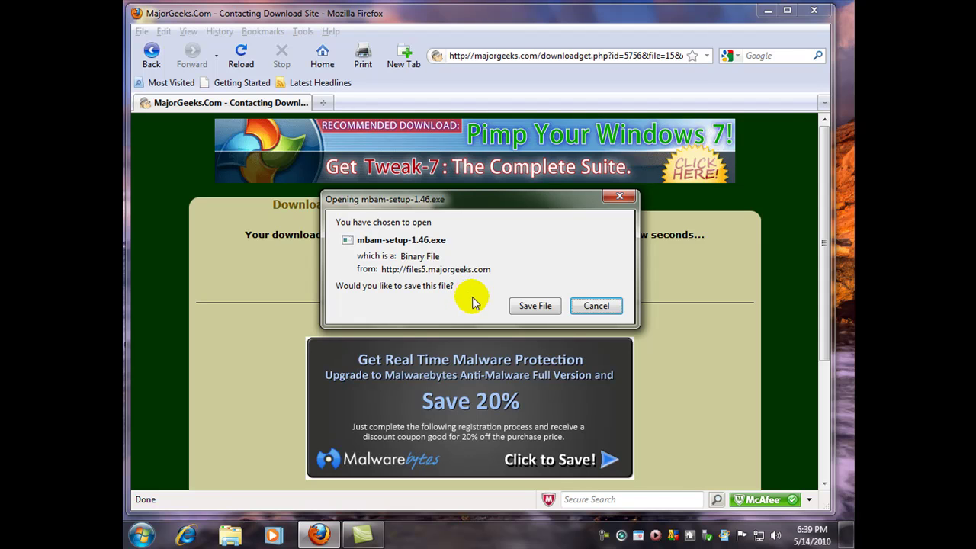
# Step: Save mbam-setup-1.46.exe to the Desktop, then clear and close the Downloads list
pyautogui.click(534, 305)
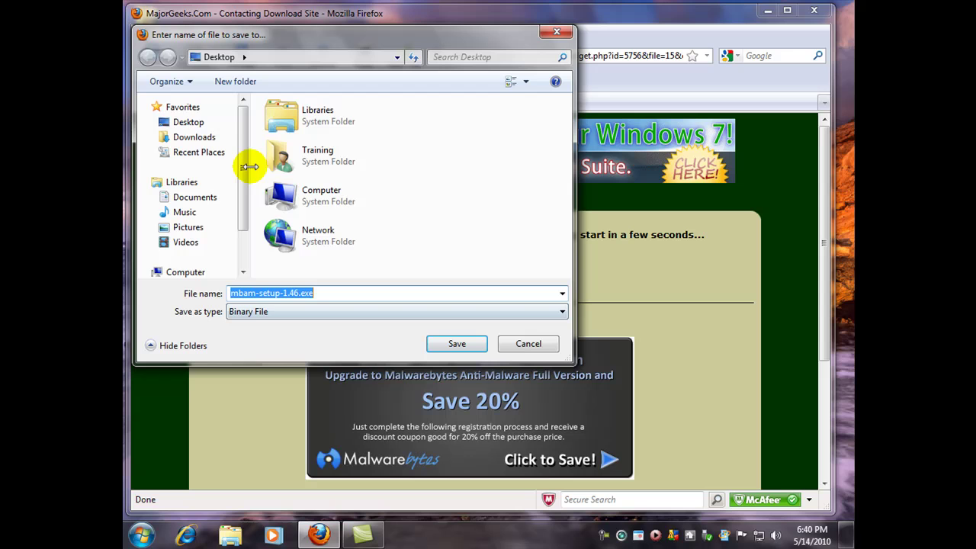
pyautogui.click(189, 124)
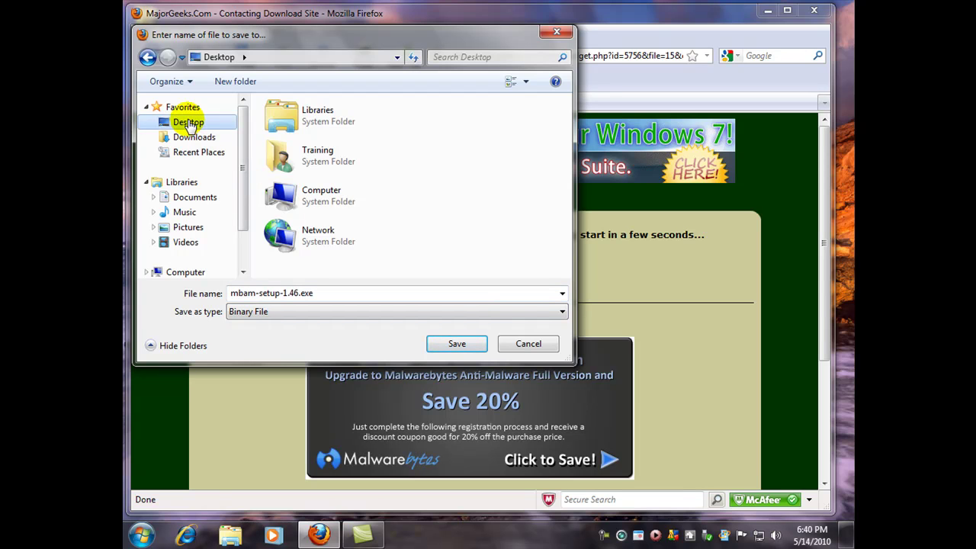
pyautogui.click(456, 343)
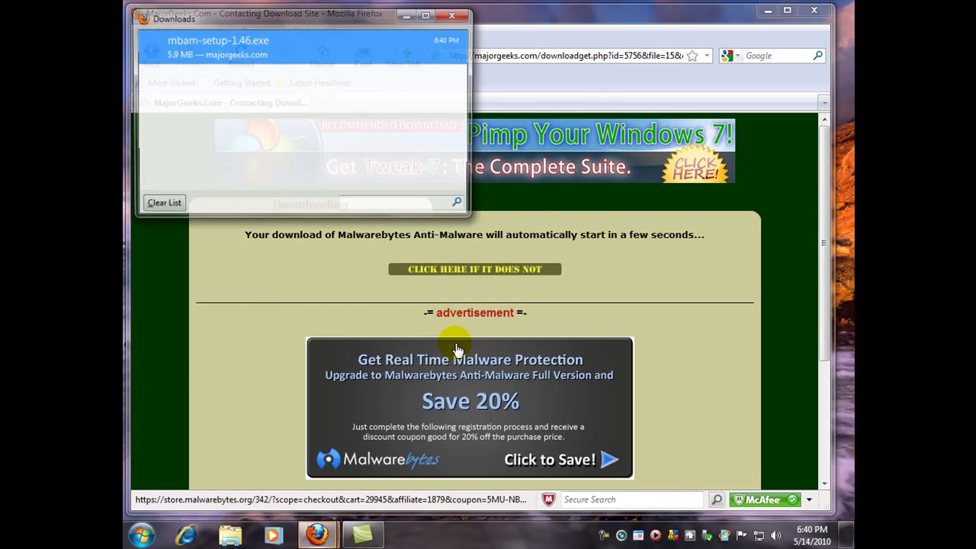
pyautogui.click(160, 205)
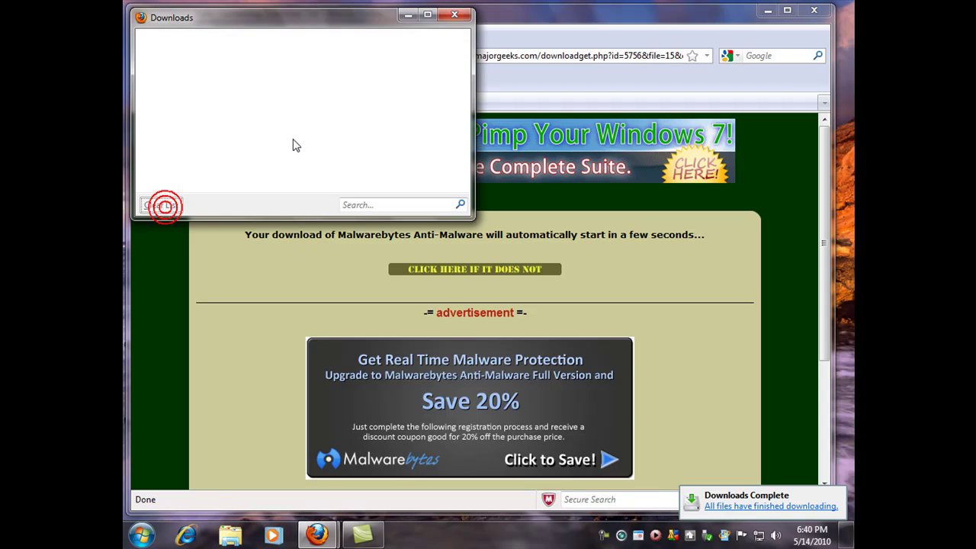
pyautogui.click(454, 15)
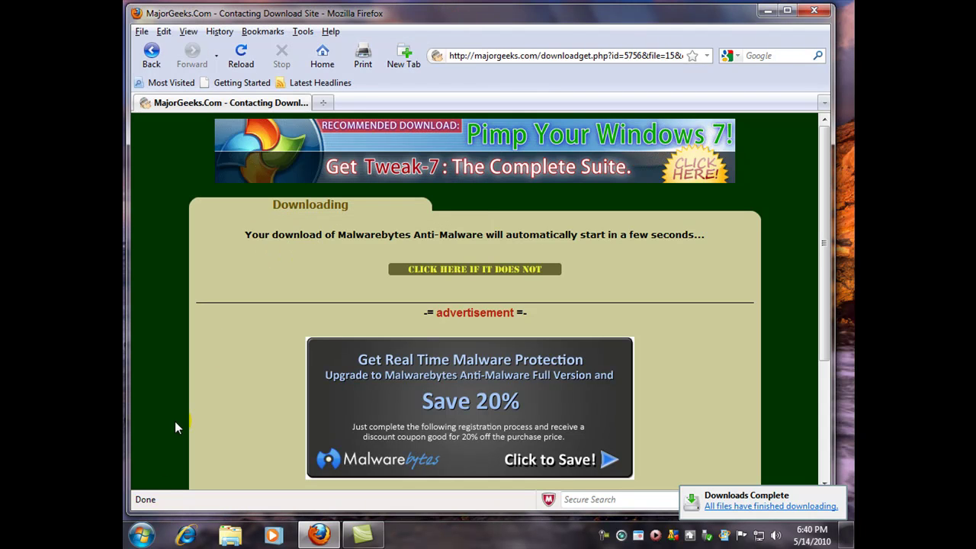
pyautogui.click(139, 538)
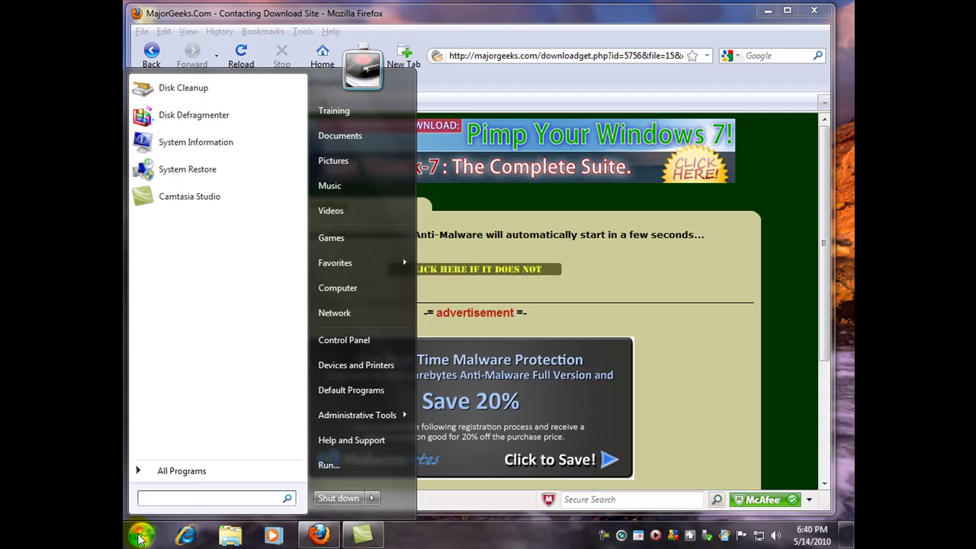
pyautogui.click(333, 111)
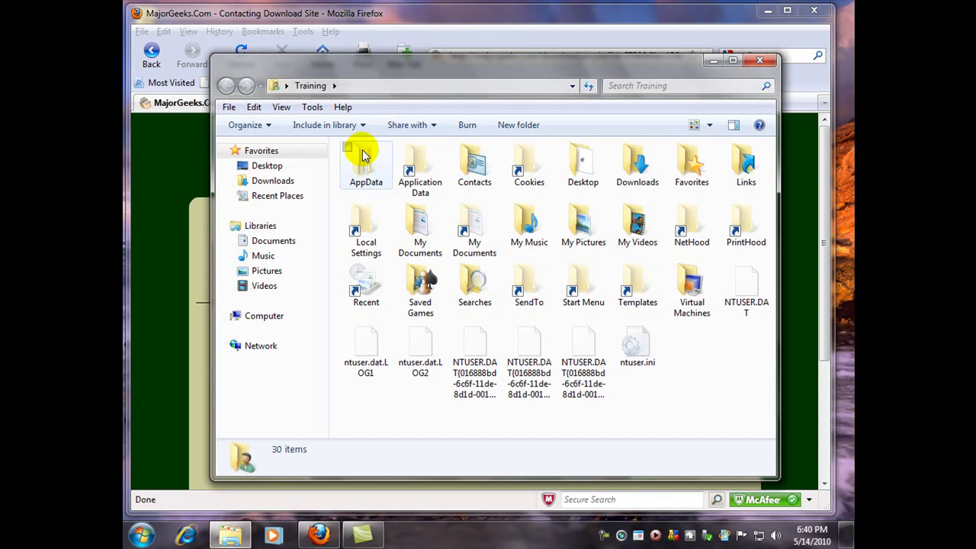
pyautogui.doubleClick(639, 169)
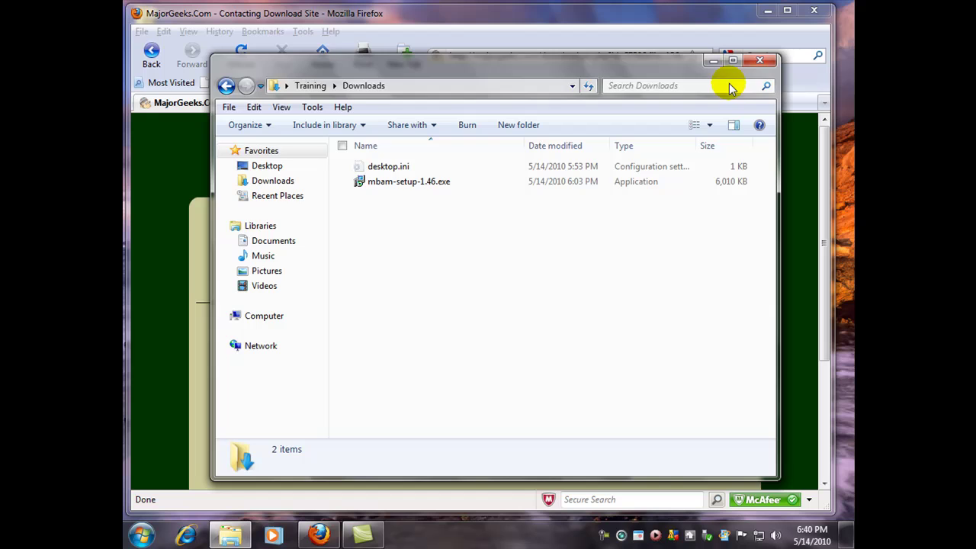
pyautogui.click(757, 59)
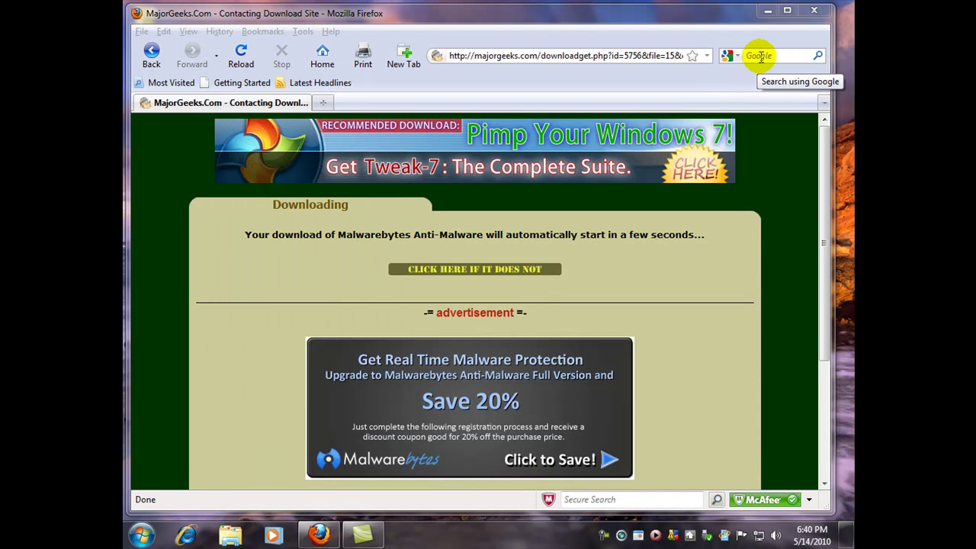
# Step: Close Firefox and move the mbam-setup-1.46.exe icon to the centre of the desktop
pyautogui.click(815, 14)
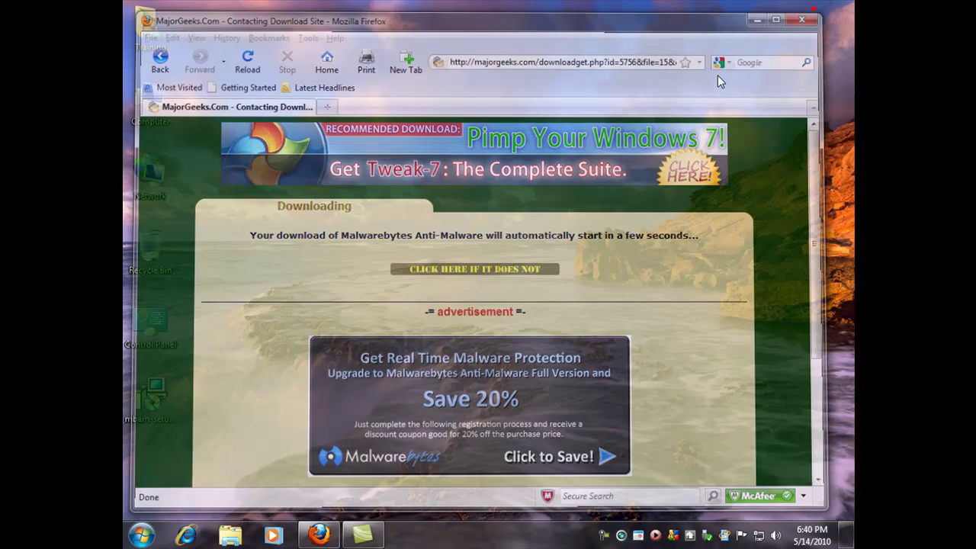
pyautogui.moveTo(150, 393); pyautogui.dragTo(336, 243)
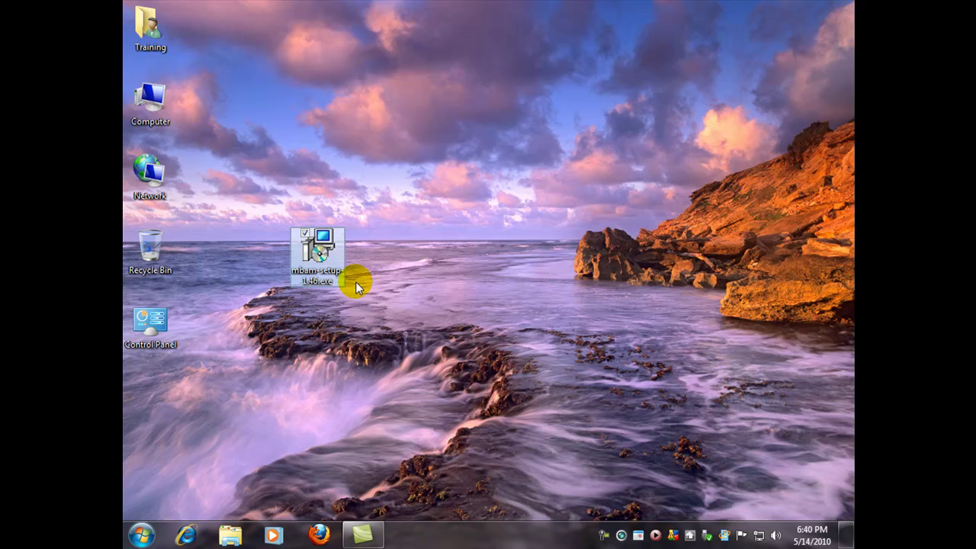
pyautogui.moveTo(326, 263)
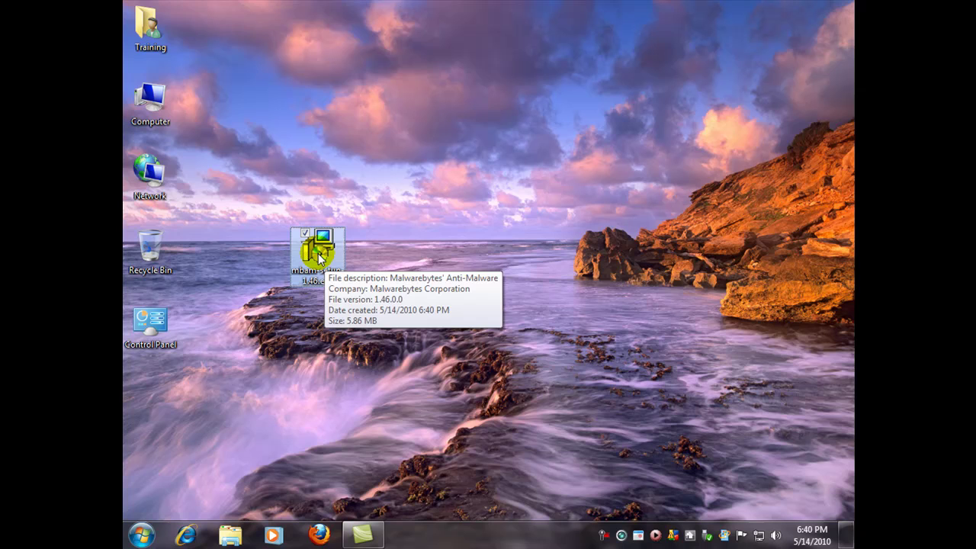
# Step: Run mbam-setup-1.46.exe as administrator, approve the UAC prompt, and keep English as the language
pyautogui.rightClick(319, 259)
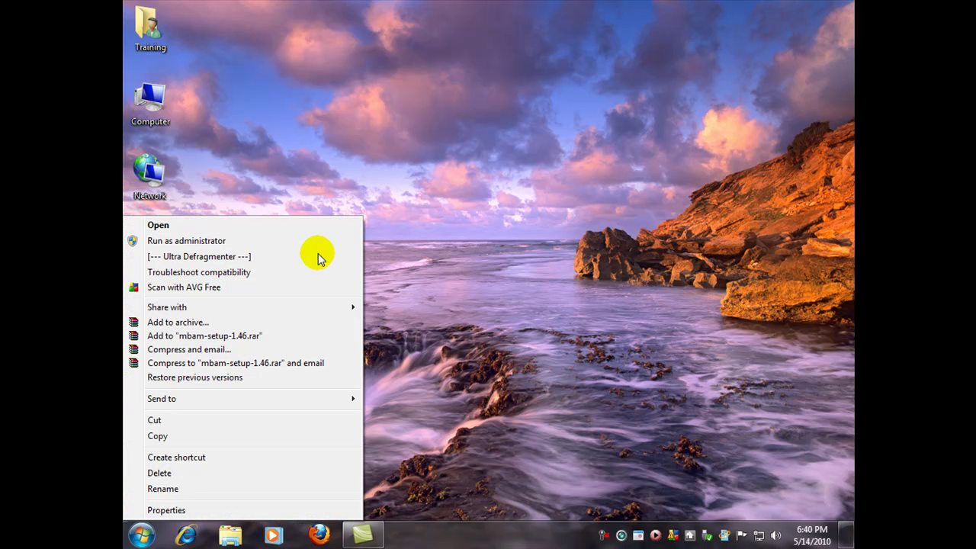
pyautogui.click(193, 242)
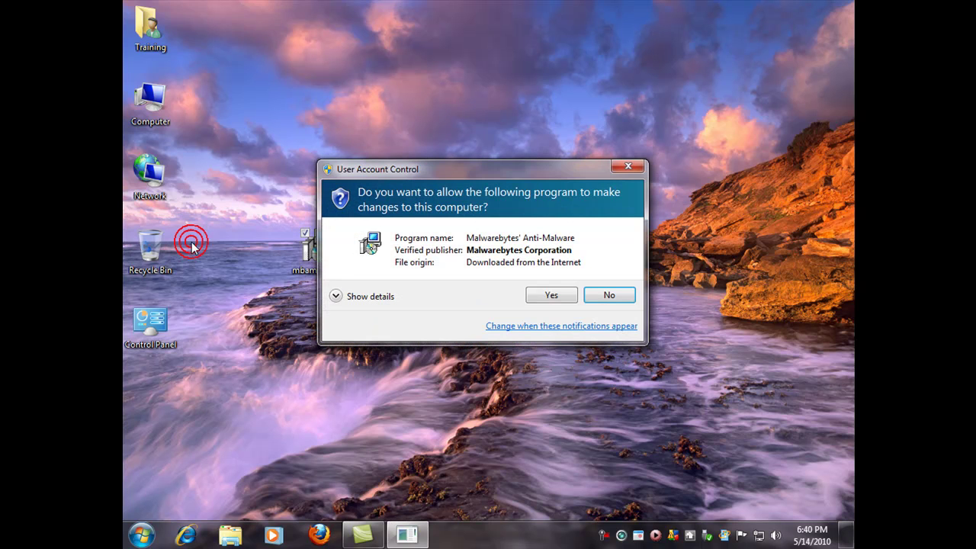
pyautogui.click(552, 297)
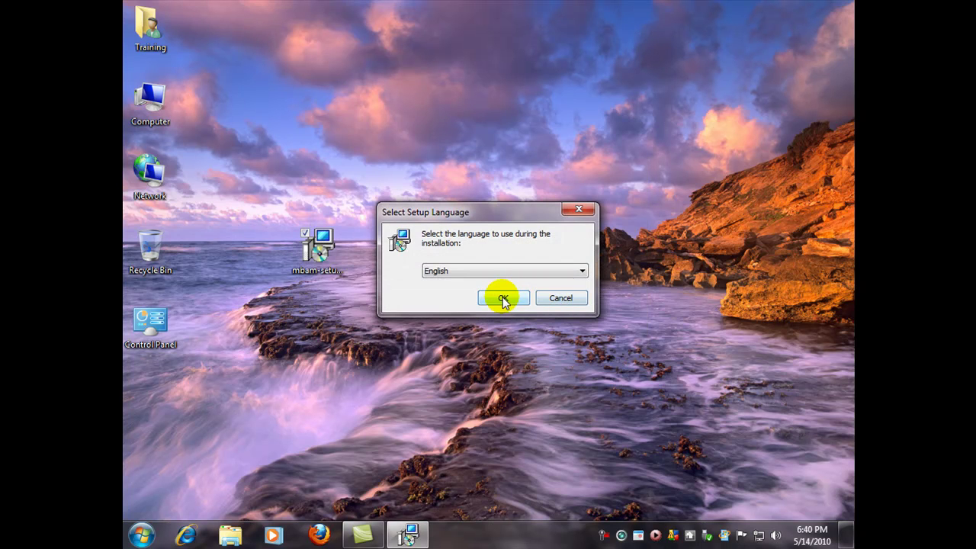
pyautogui.click(503, 299)
# Step: Accept the license agreement and keep the default install folder, confirming the existing folder
pyautogui.click(569, 381)
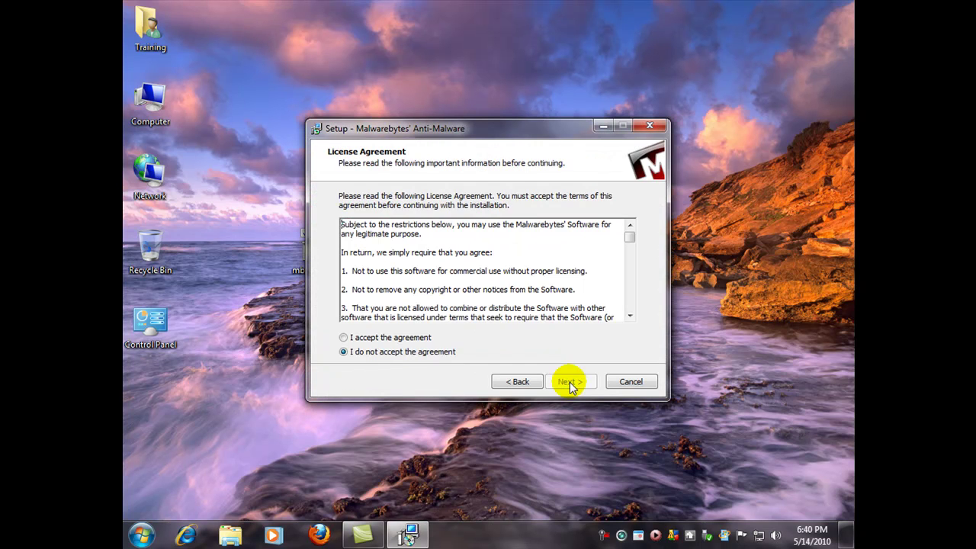
pyautogui.click(344, 337)
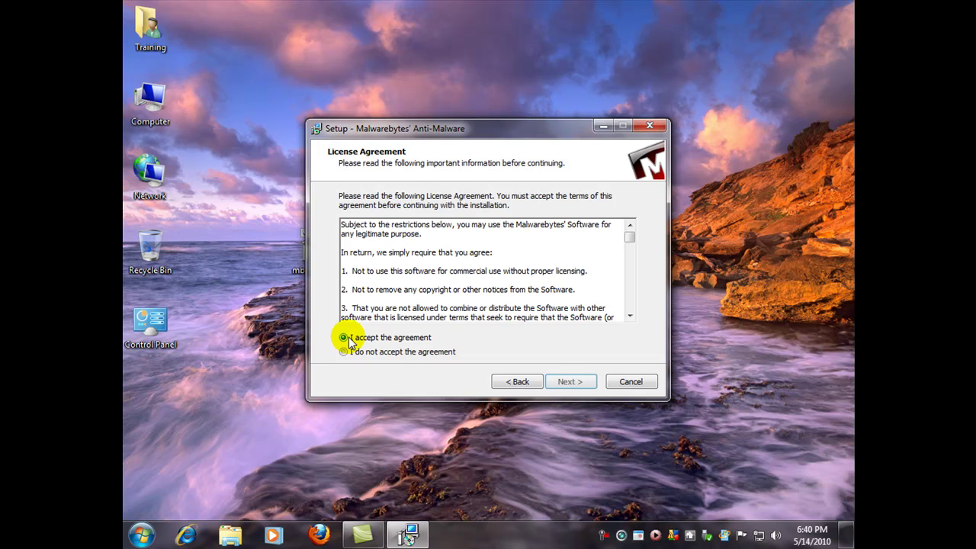
pyautogui.click(577, 386)
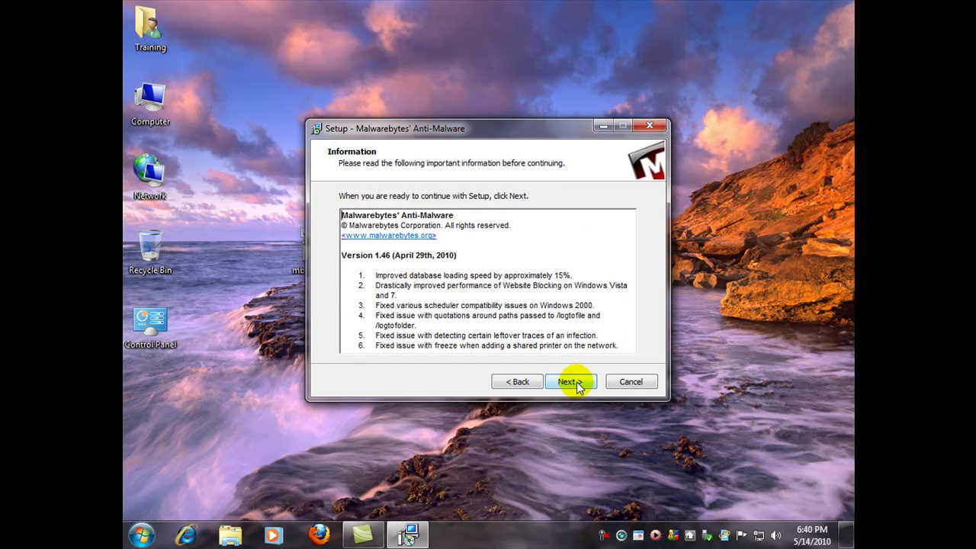
pyautogui.click(577, 386)
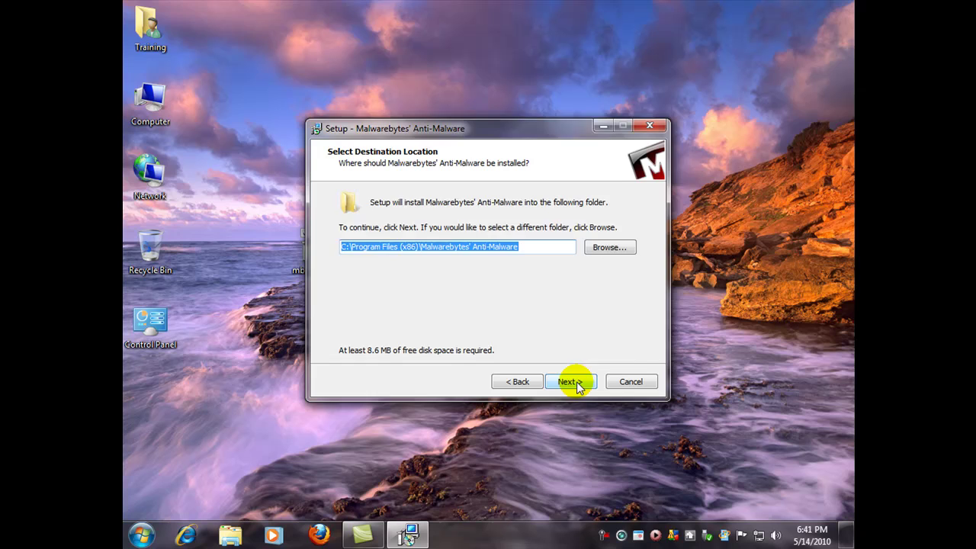
pyautogui.click(577, 387)
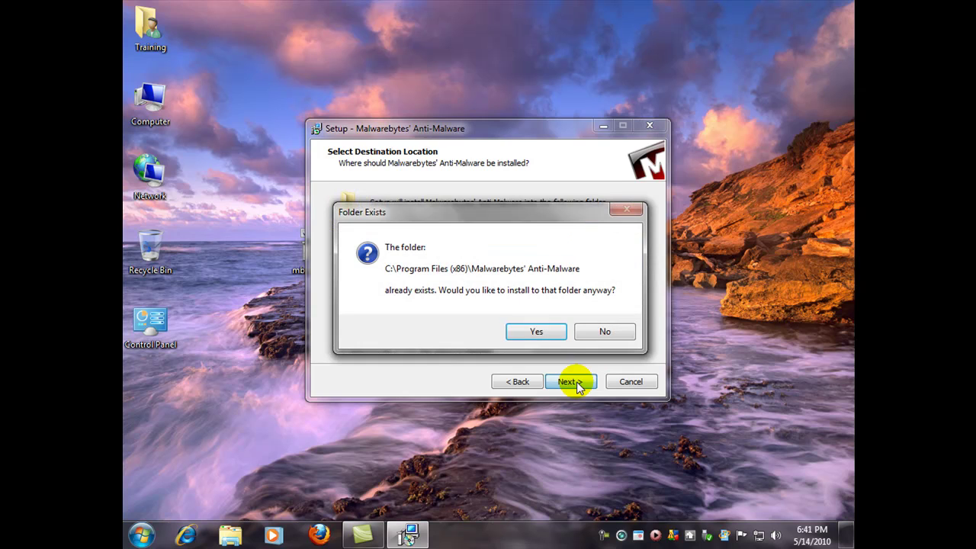
pyautogui.click(536, 331)
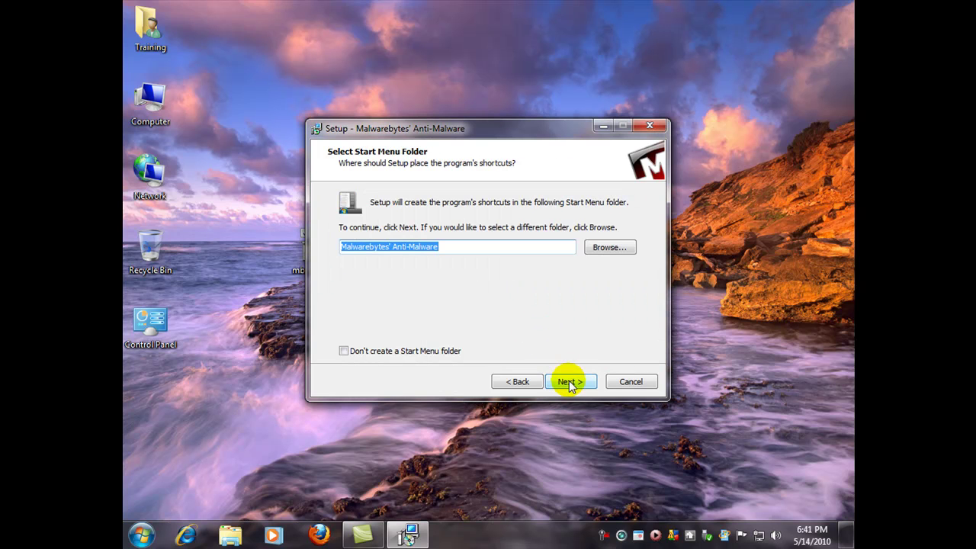
# Step: Keep the default Start menu folder and desktop icon, install, and update the database to 4103
pyautogui.click(569, 384)
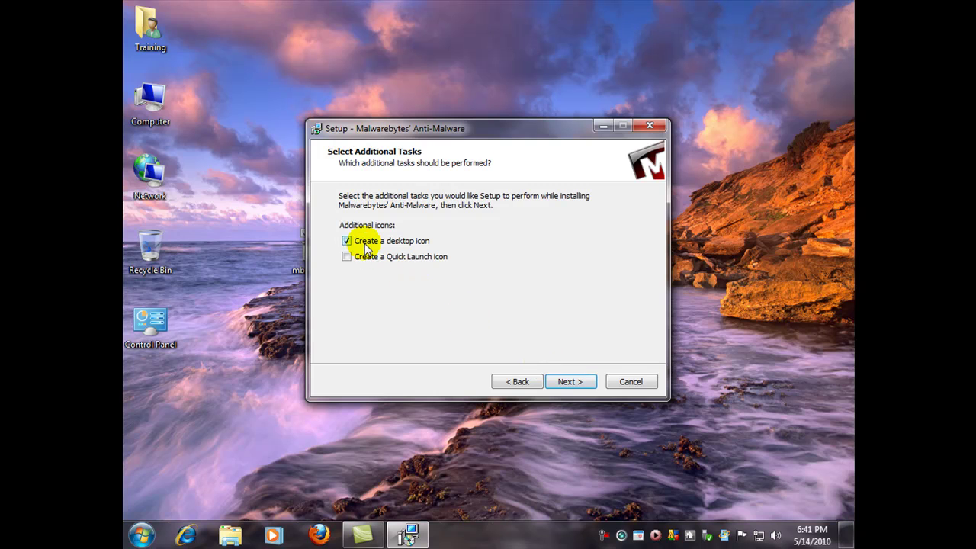
pyautogui.click(571, 381)
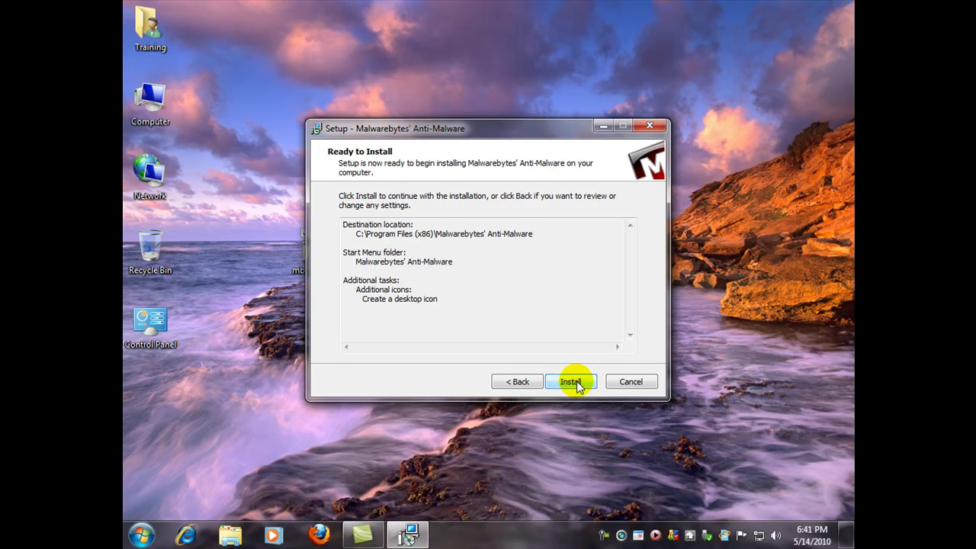
pyautogui.click(572, 382)
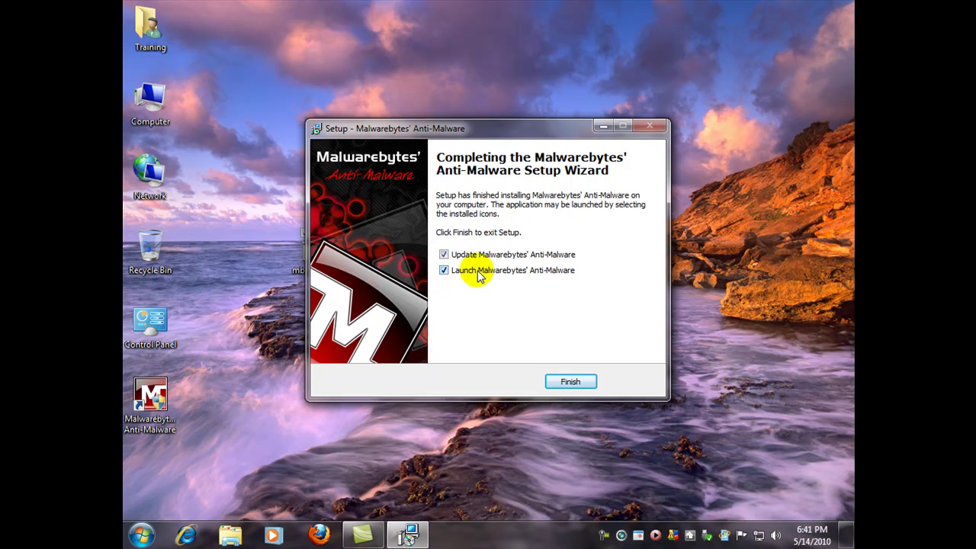
pyautogui.click(564, 381)
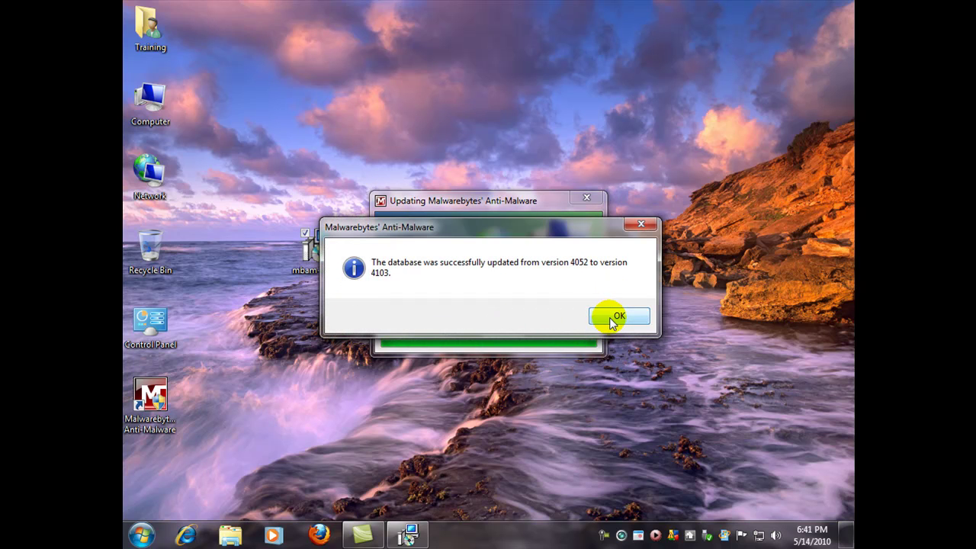
pyautogui.click(614, 319)
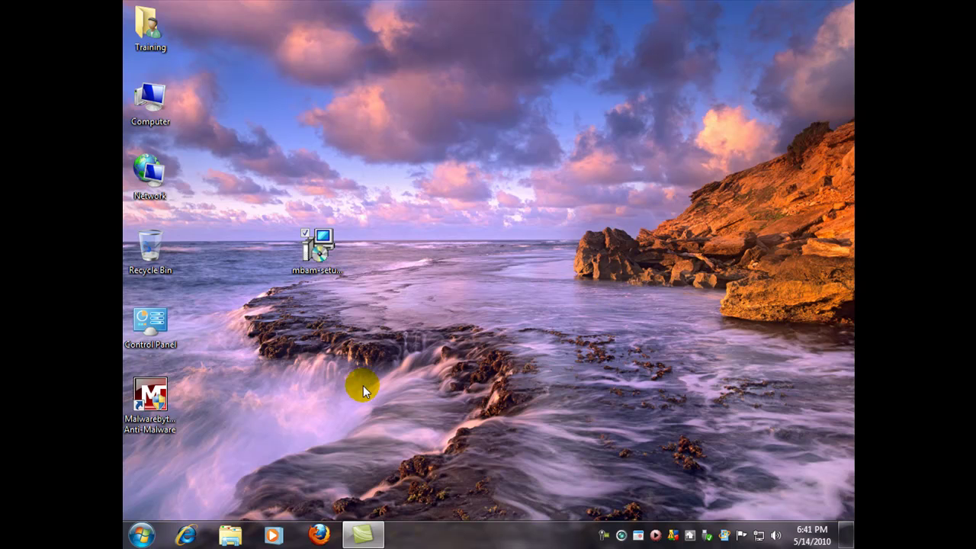
# Step: Launch Malwarebytes, check database version 4103 on the Update tab, and start a quick scan
pyautogui.doubleClick(150, 396)
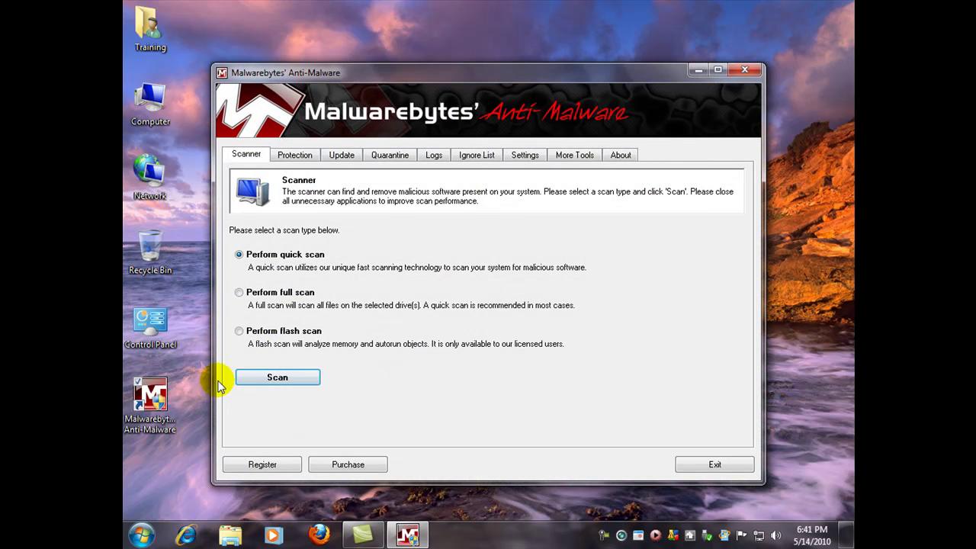
pyautogui.moveTo(151, 396); pyautogui.dragTo(151, 397)
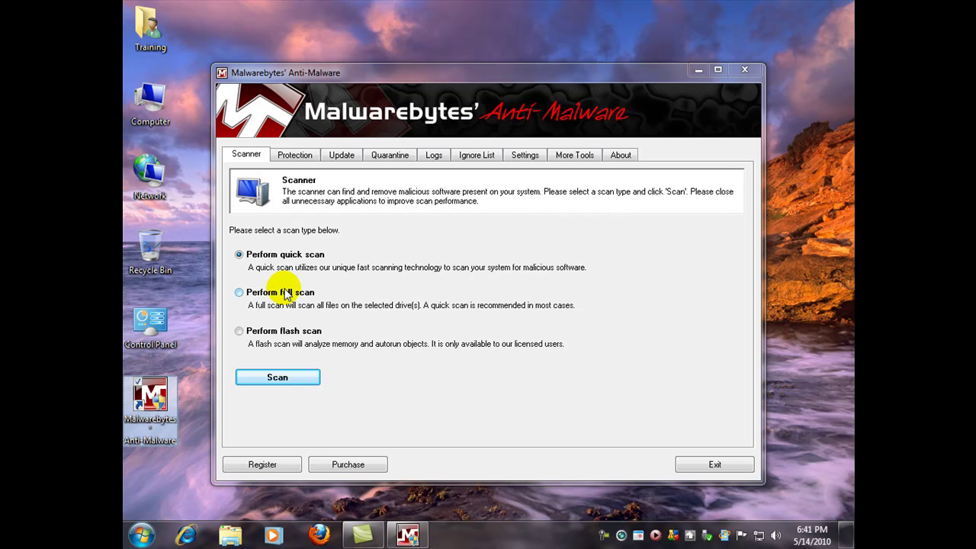
pyautogui.click(341, 157)
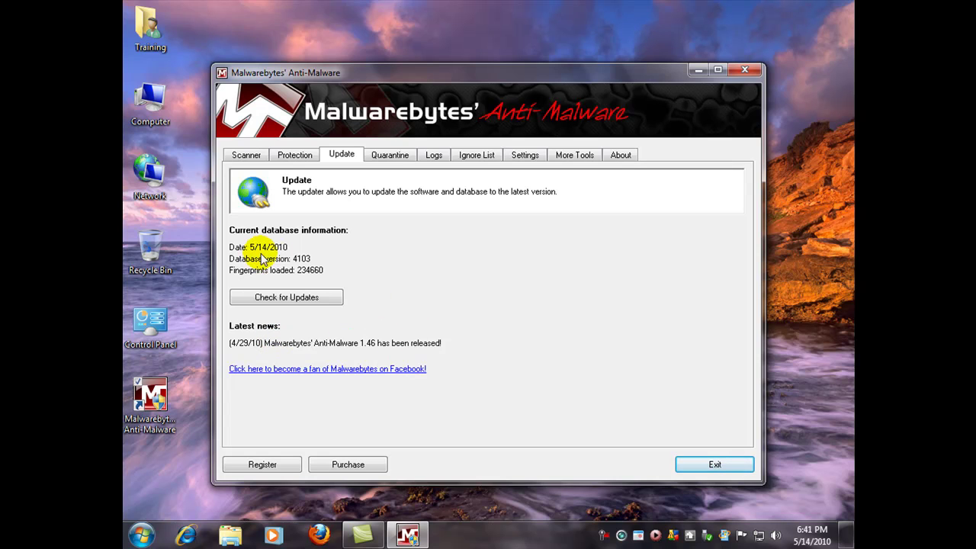
pyautogui.click(242, 156)
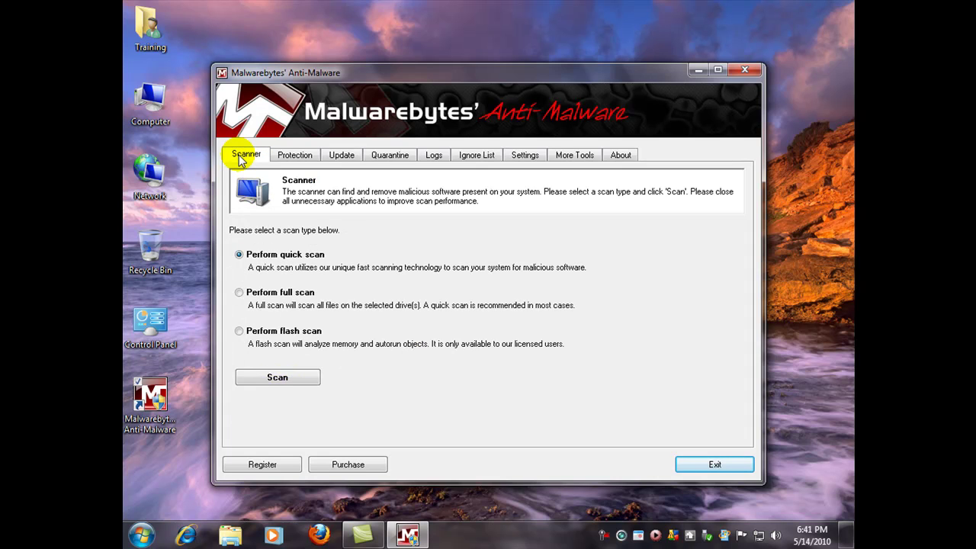
pyautogui.click(282, 380)
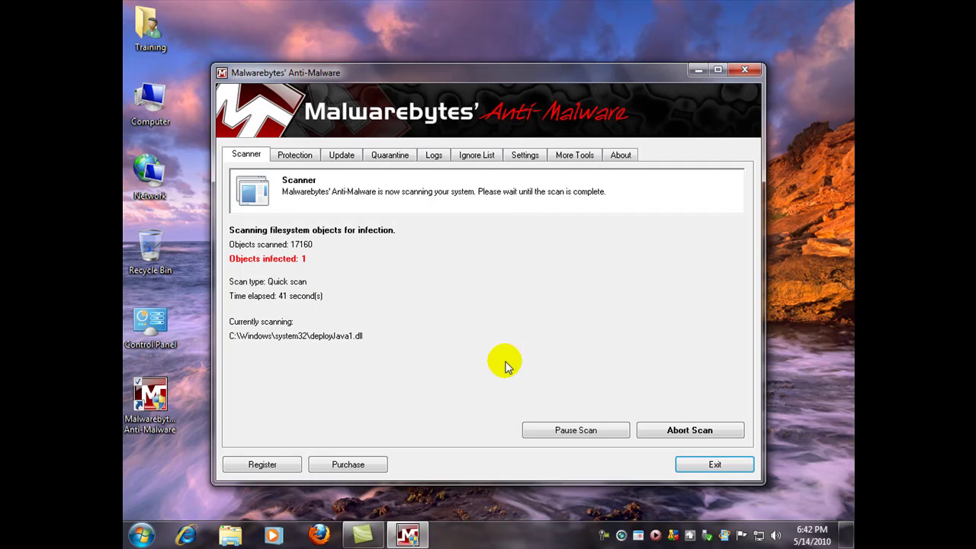
# Step: Abort the quick scan at 17267 objects scanned and dismiss the scan-aborted notice
pyautogui.click(665, 433)
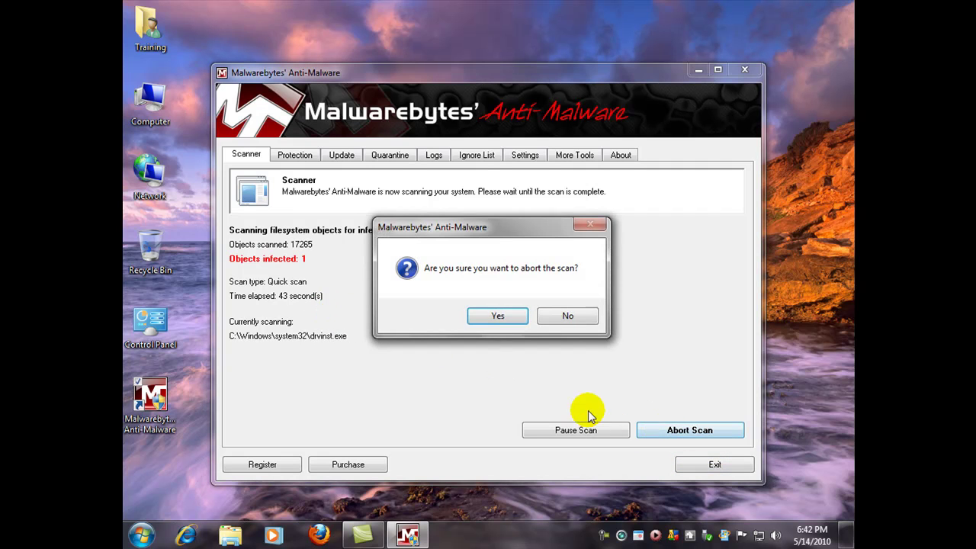
pyautogui.click(495, 317)
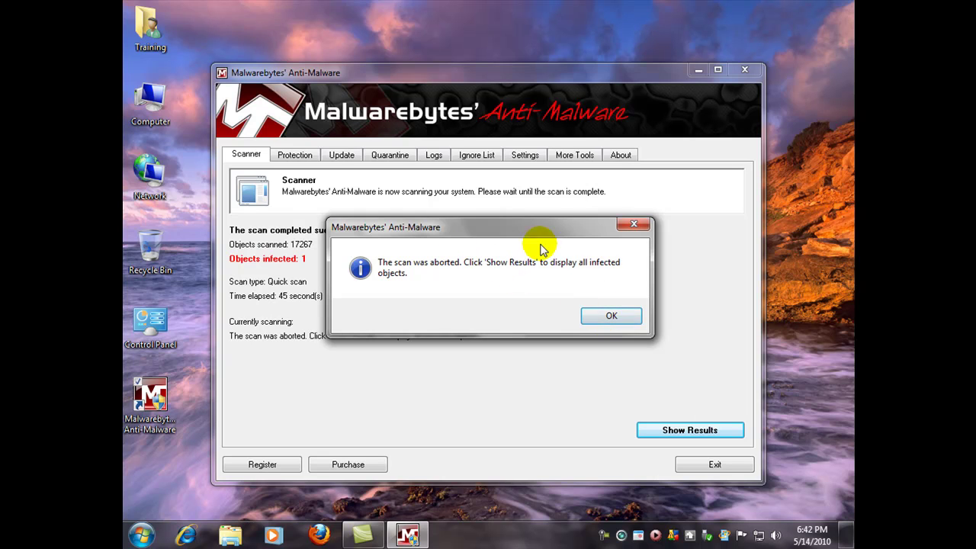
pyautogui.click(610, 317)
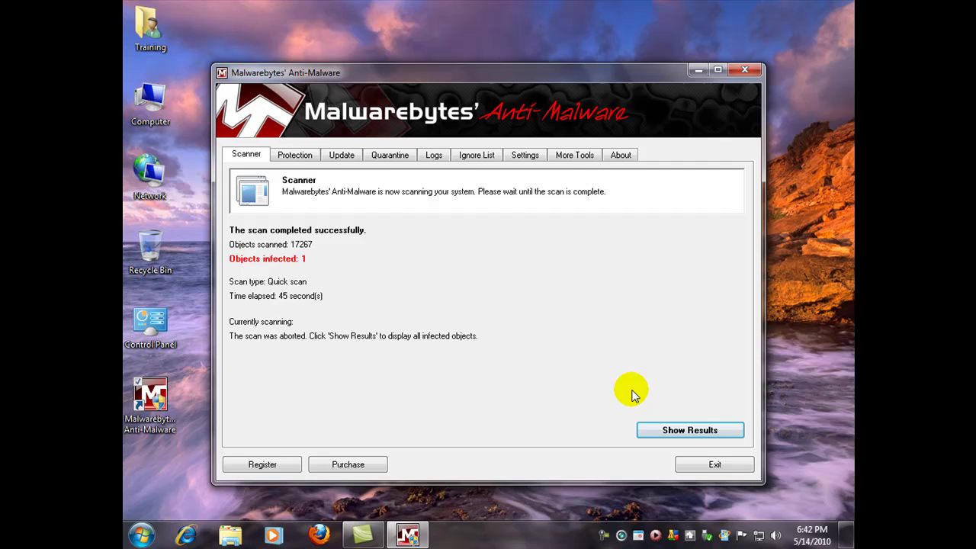
# Step: Show the scan results and widen the Vendor column to reveal Simulation.Spycar
pyautogui.click(674, 433)
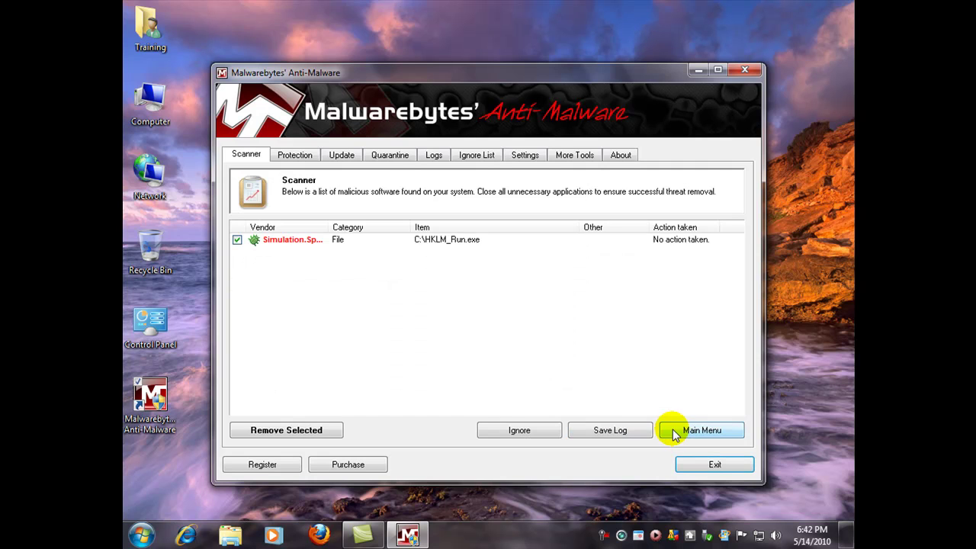
pyautogui.moveTo(328, 227); pyautogui.dragTo(433, 226)
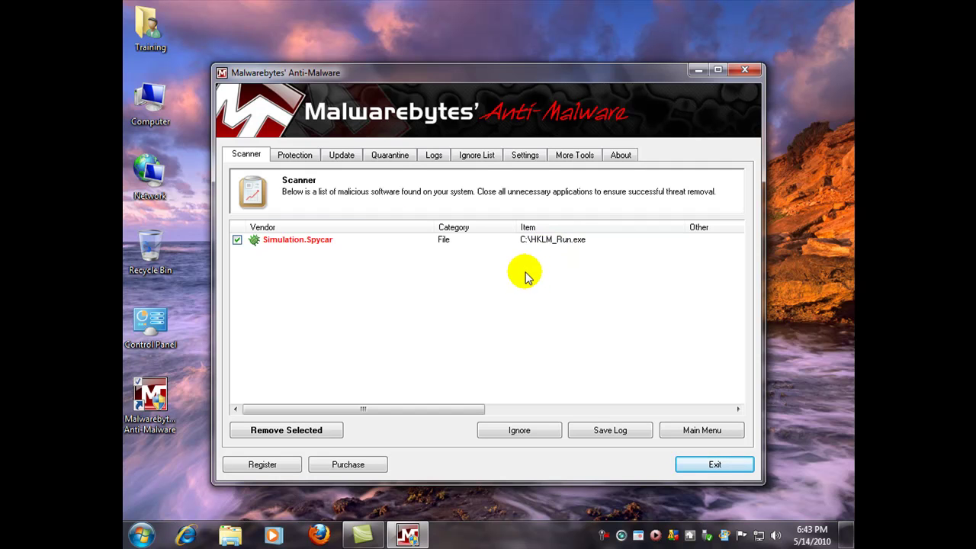
# Step: In Explorer, find HKLM_Run.exe in the root of OS (C:), then minimize the window
pyautogui.doubleClick(152, 107)
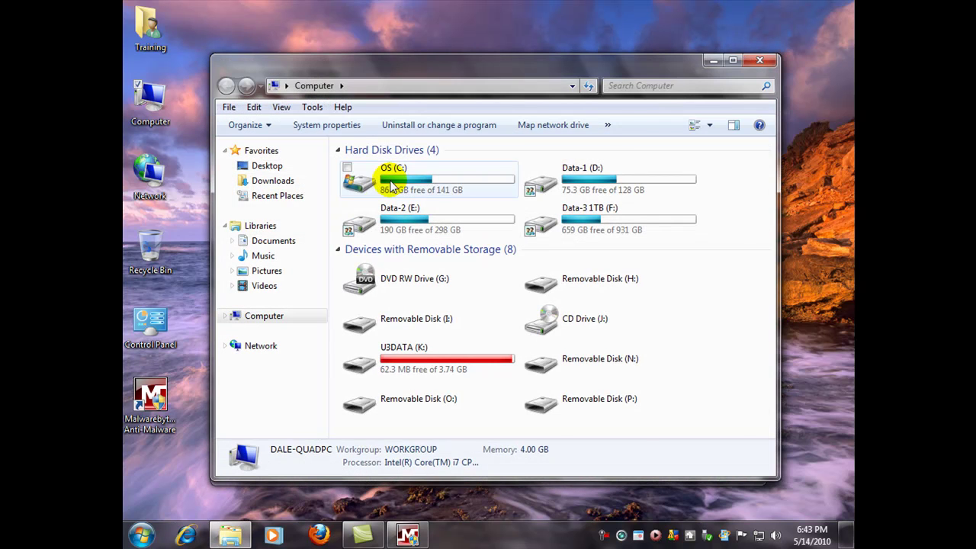
pyautogui.doubleClick(392, 172)
pyautogui.scroll(-3, 457, 321)
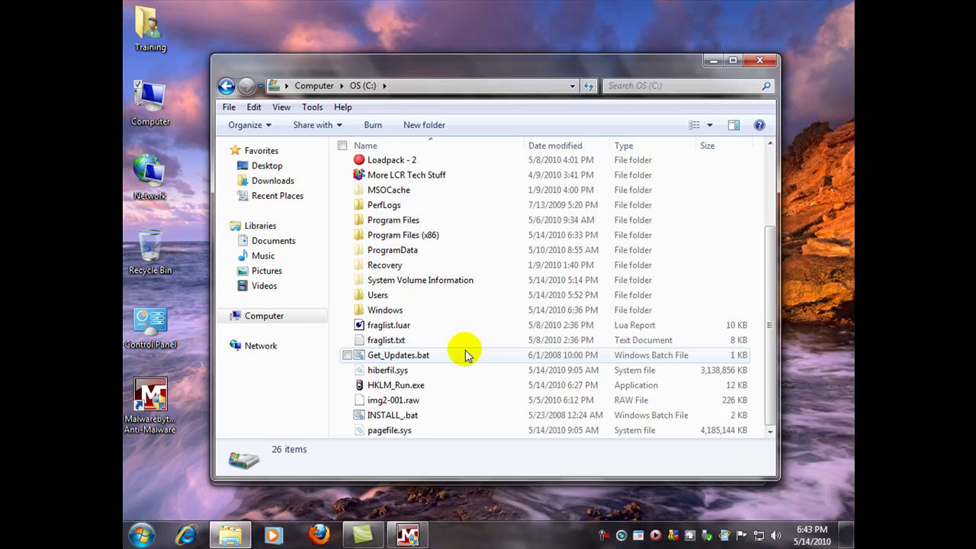
pyautogui.click(389, 389)
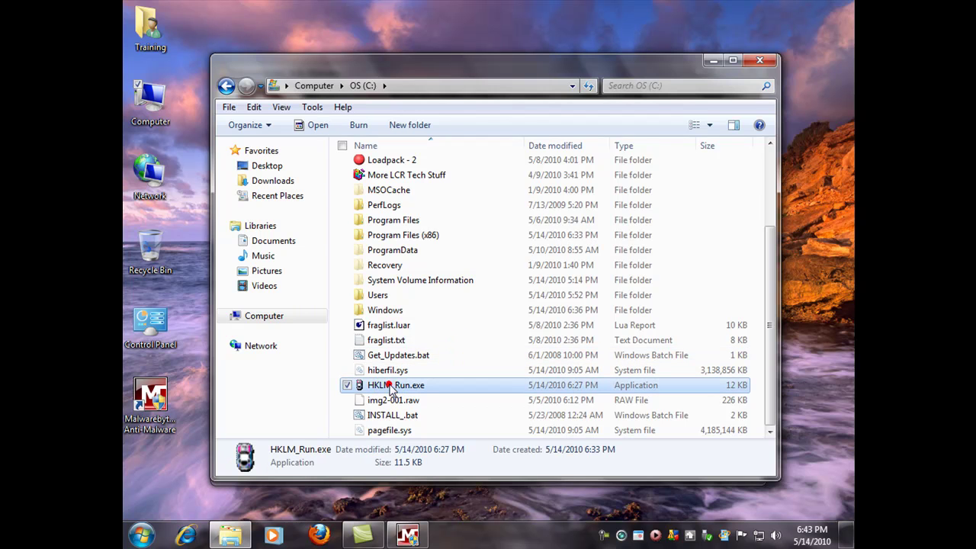
pyautogui.click(711, 61)
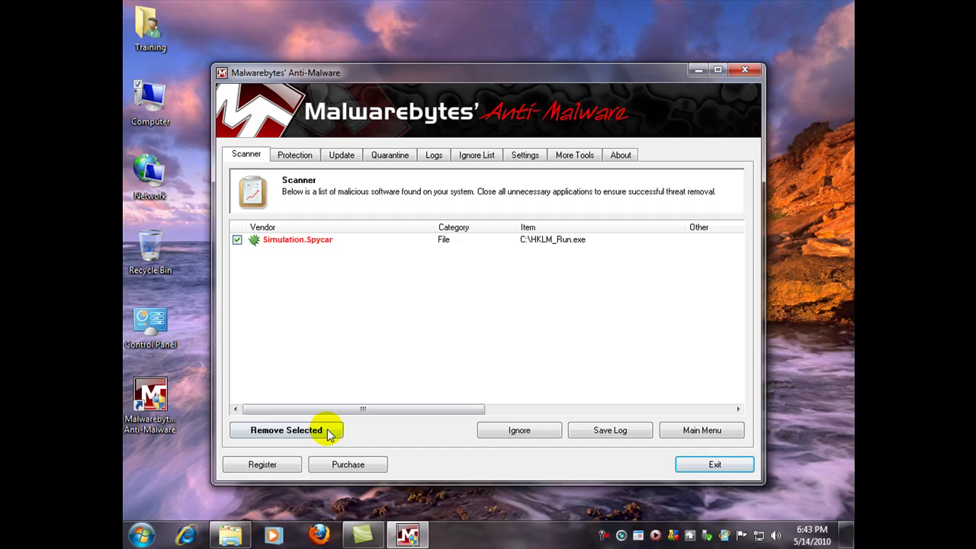
pyautogui.click(290, 431)
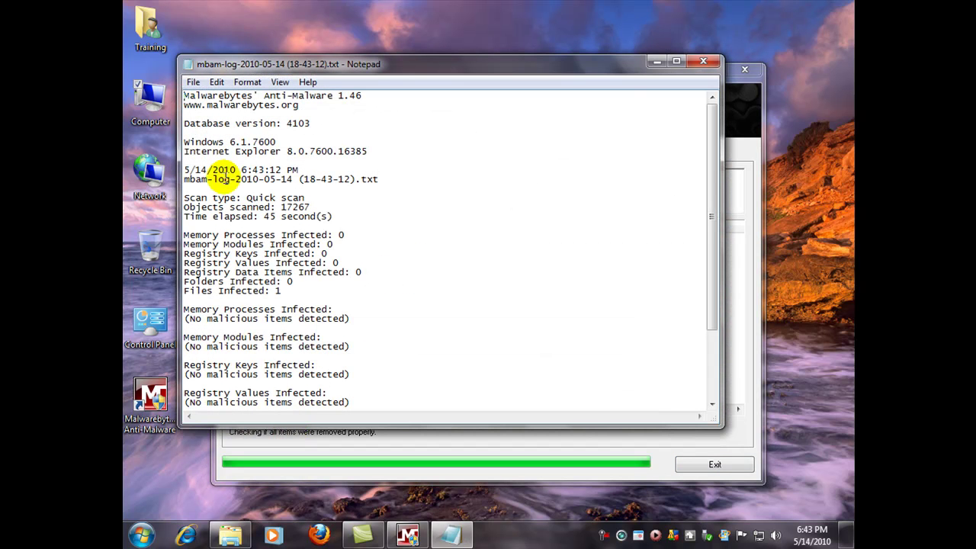
pyautogui.scroll(-4, 308, 255)
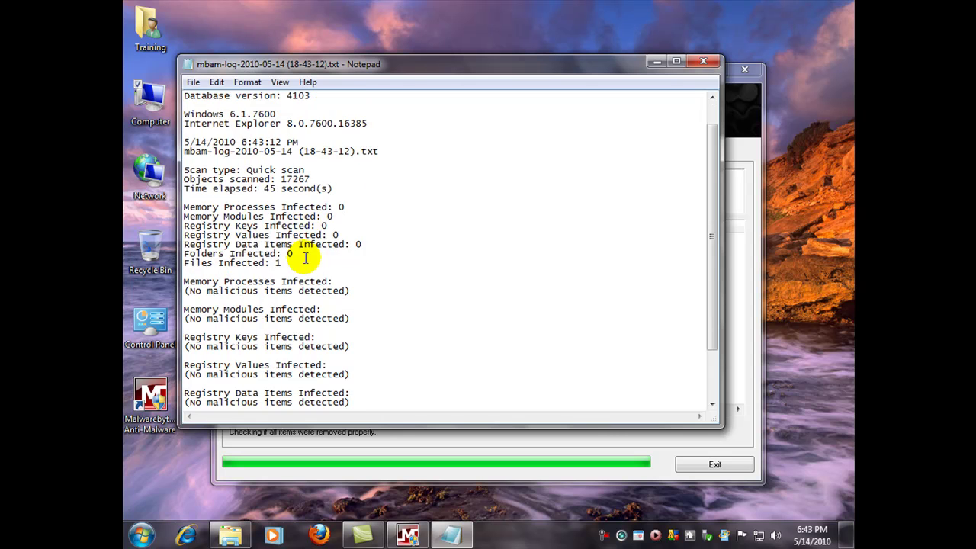
pyautogui.scroll(4, 305, 258)
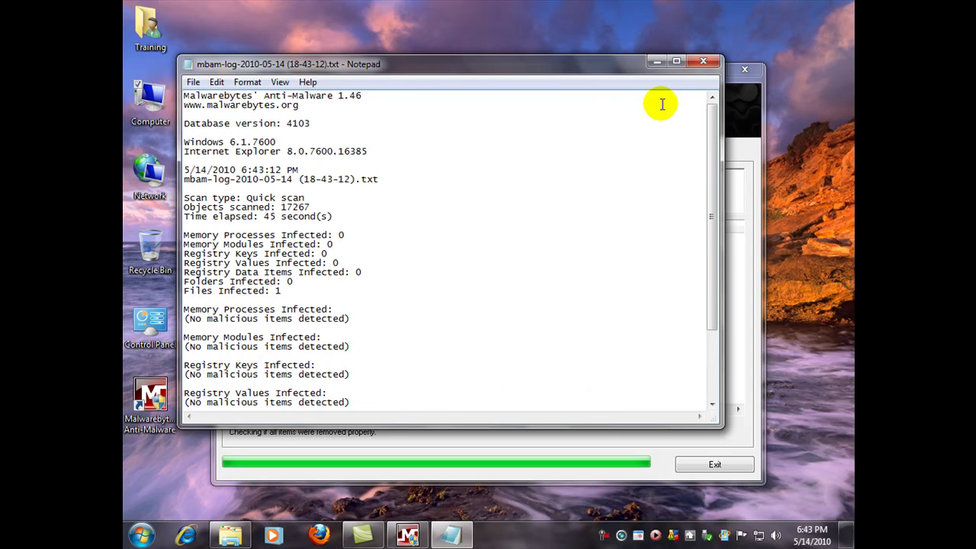
pyautogui.click(702, 61)
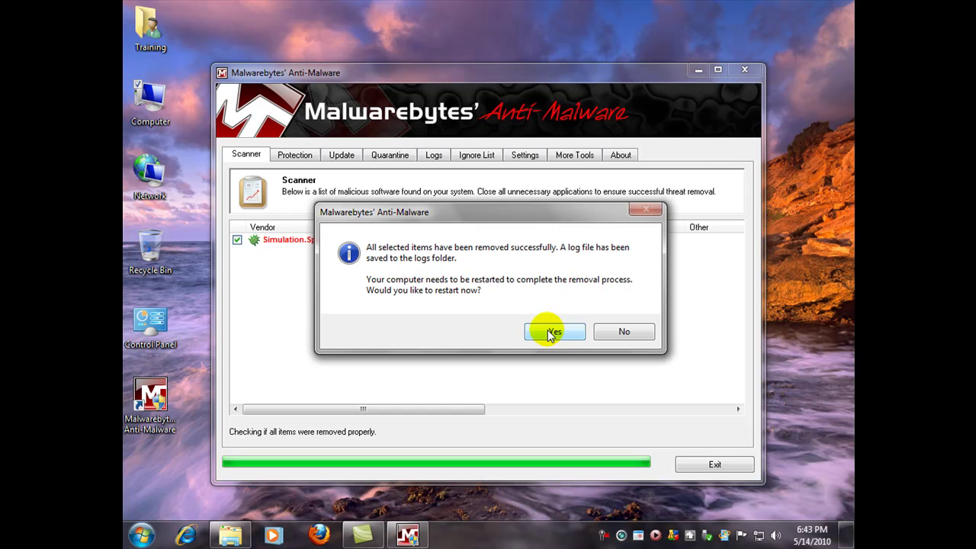
pyautogui.click(621, 333)
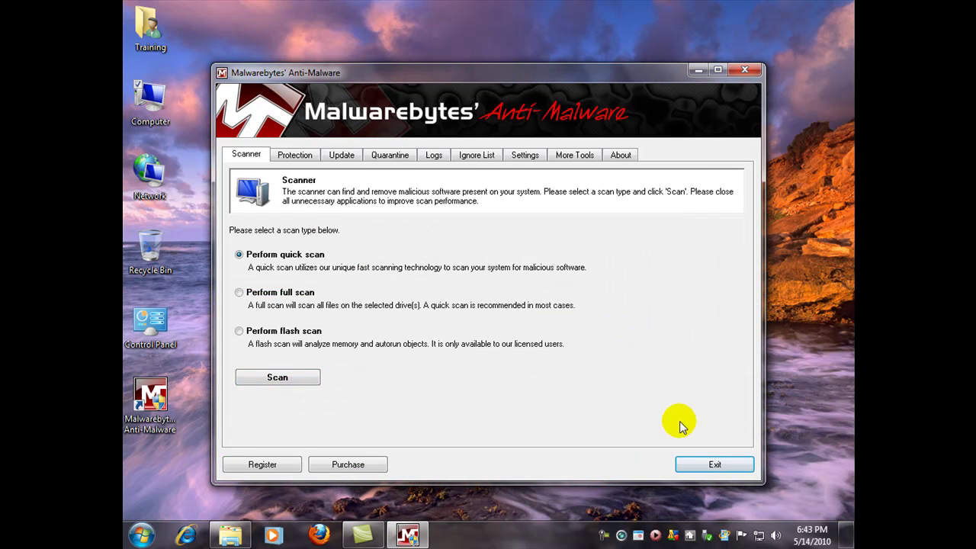
# Step: Exit Malwarebytes and confirm HKLM_Run.exe is gone from OS (C:), which now shows 25 items
pyautogui.click(694, 464)
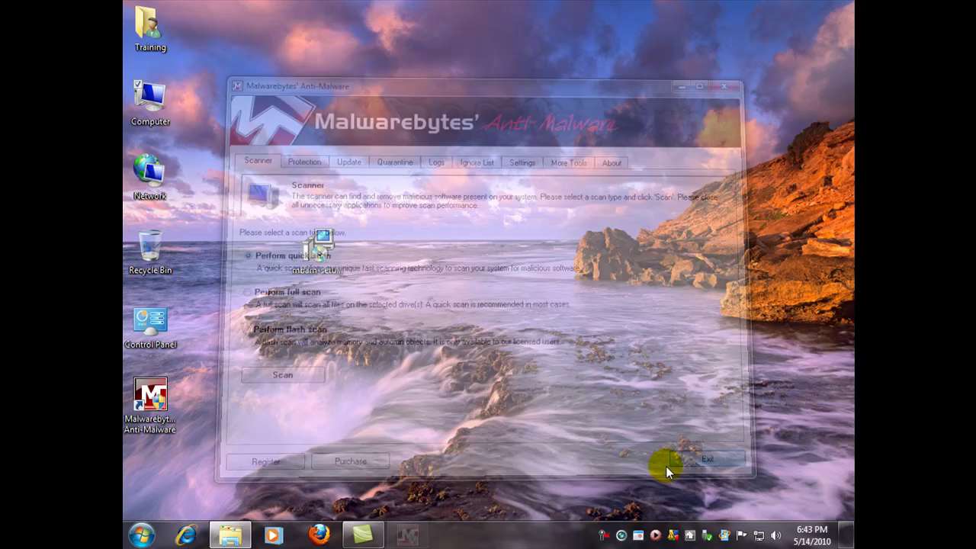
pyautogui.click(234, 539)
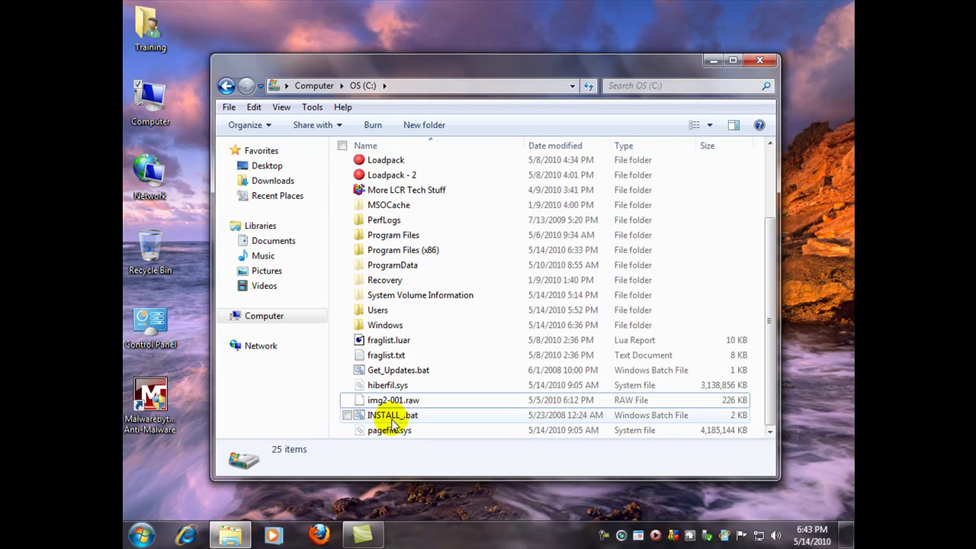
pyautogui.click(757, 60)
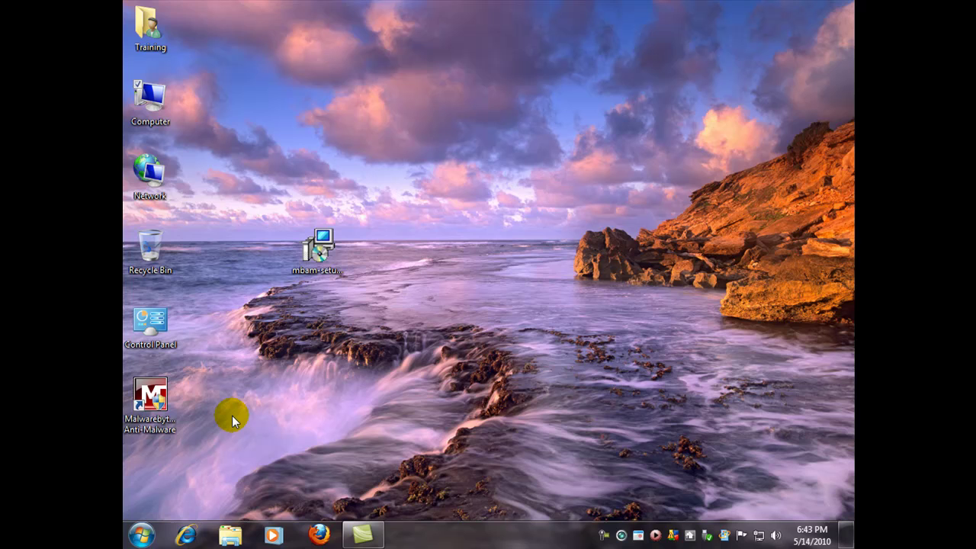
# Step: Relaunch Malwarebytes' Anti-Malware from its desktop shortcut with administrator rights
pyautogui.click(148, 403)
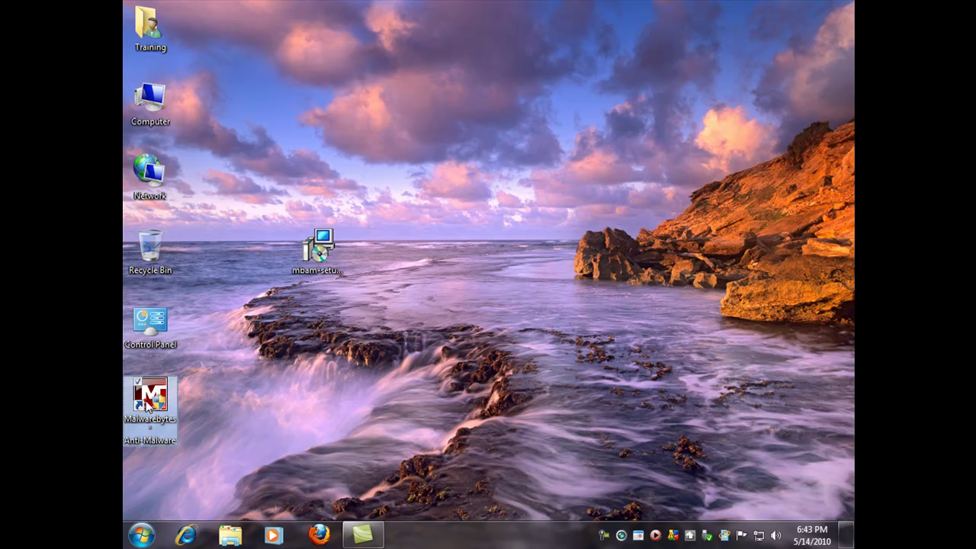
pyautogui.doubleClick(147, 402)
pyautogui.click(543, 293)
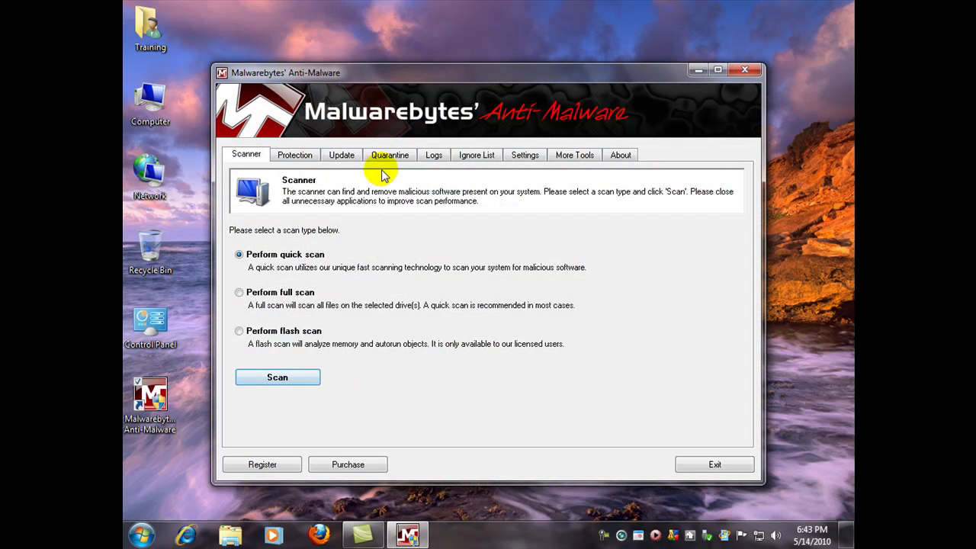
# Step: Permanently delete the Simulation.Spycar (C:\HKLM_Run.exe) quarantine entry, leaving 0 items
pyautogui.click(385, 156)
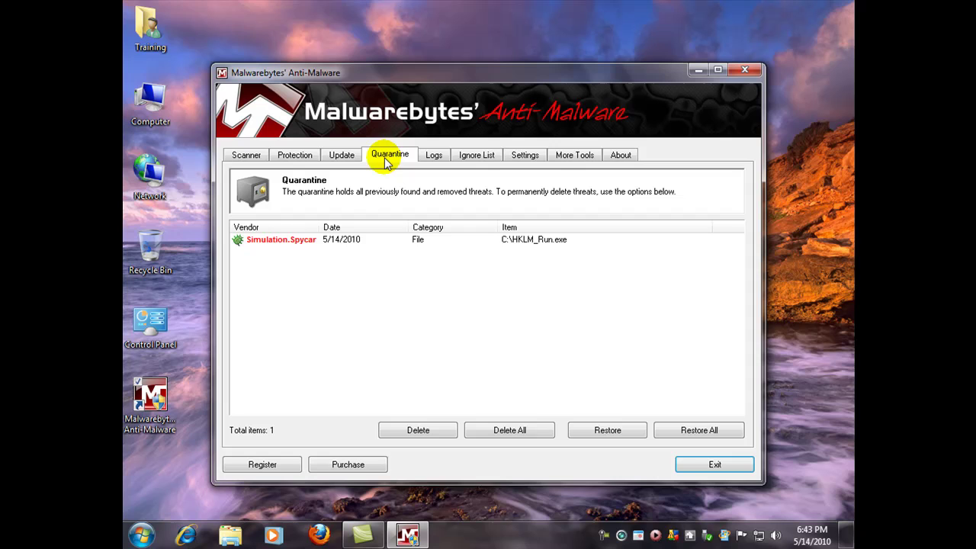
pyautogui.click(282, 240)
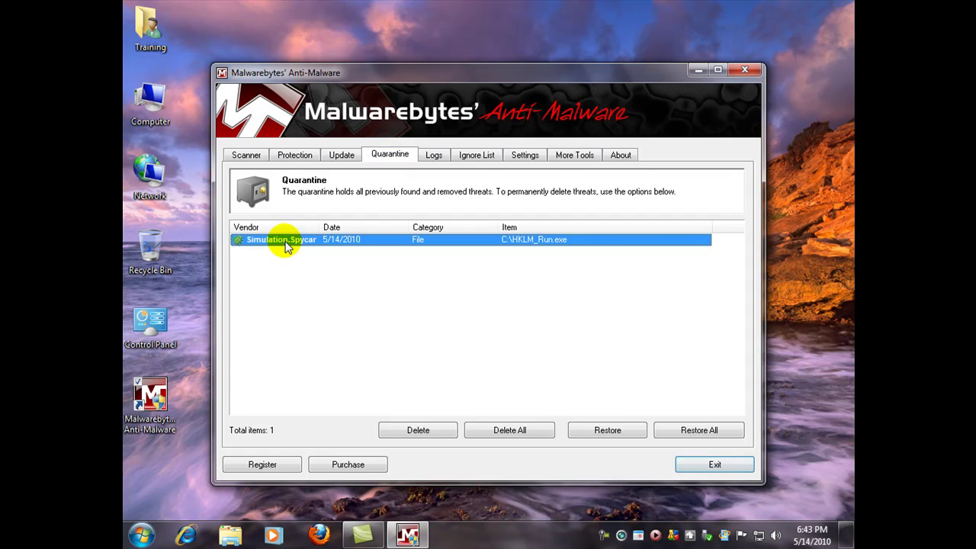
pyautogui.click(507, 431)
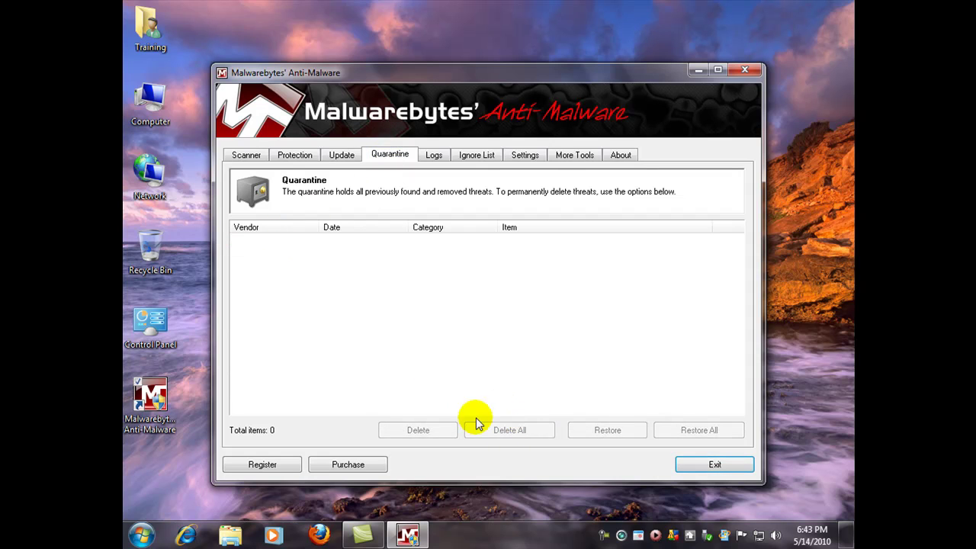
# Step: Exit Malwarebytes' Anti-Malware, returning to the Windows desktop
pyautogui.click(713, 465)
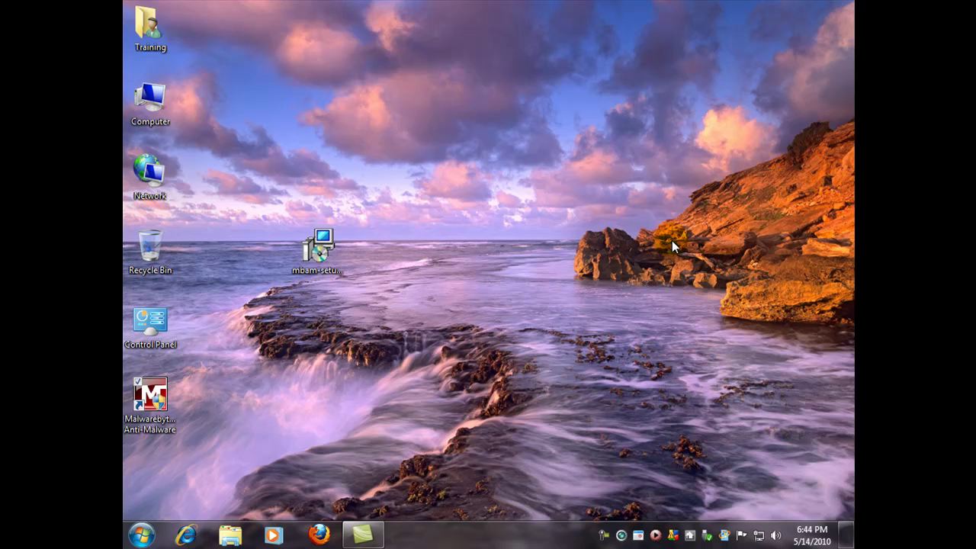